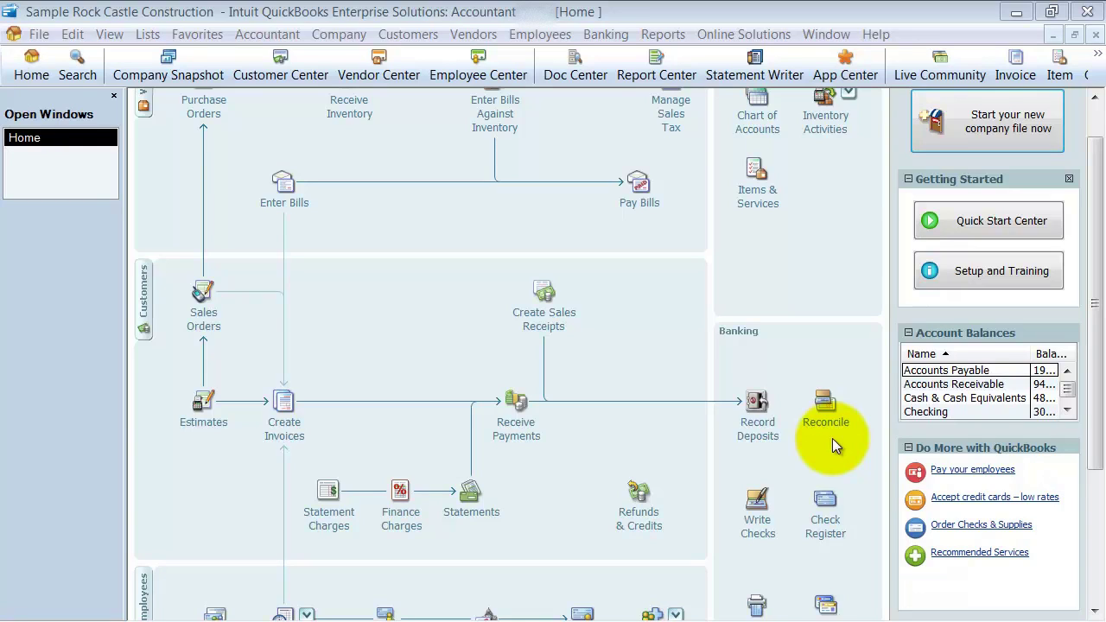
# - Start a new invoice with Babcock's Music Shop as the customer
pyautogui.click(284, 435)
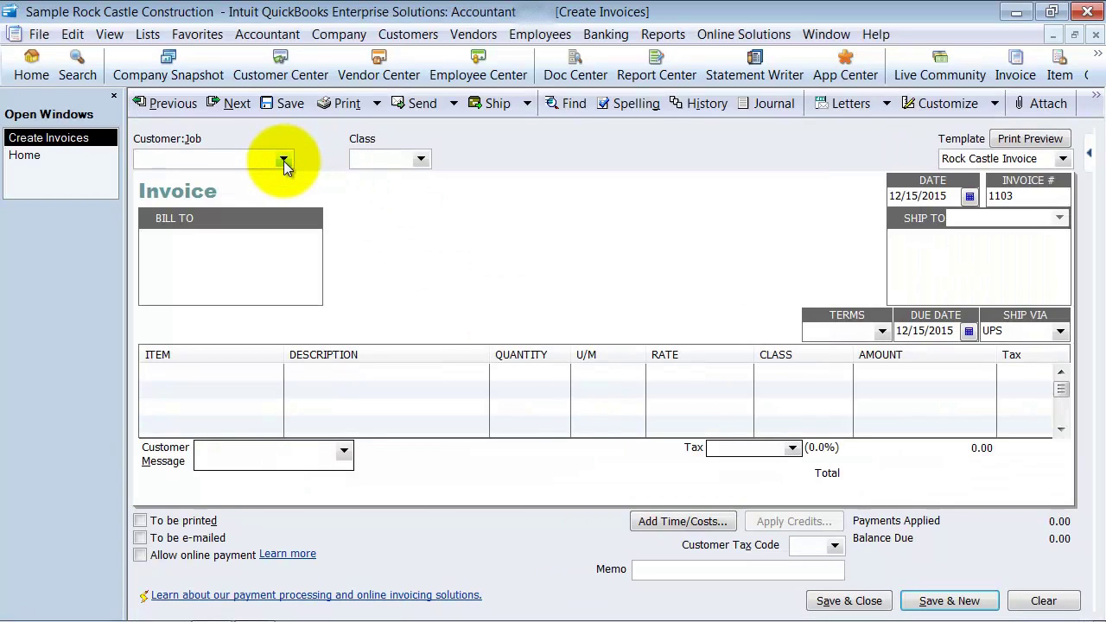
pyautogui.write("Babcock's Music Shop")
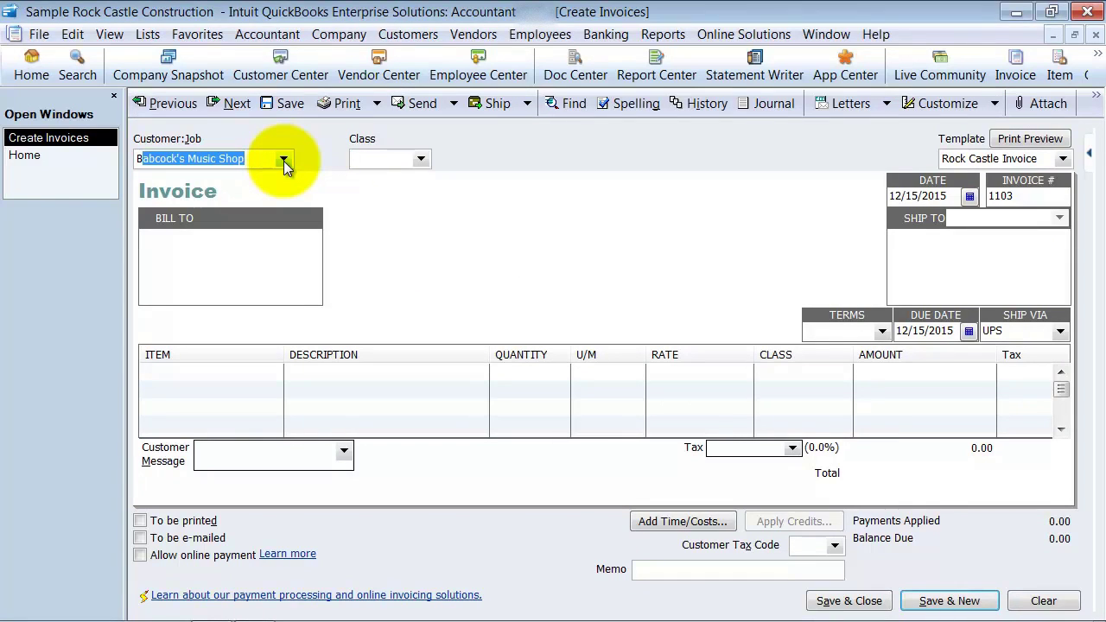
pyautogui.press('Tab')
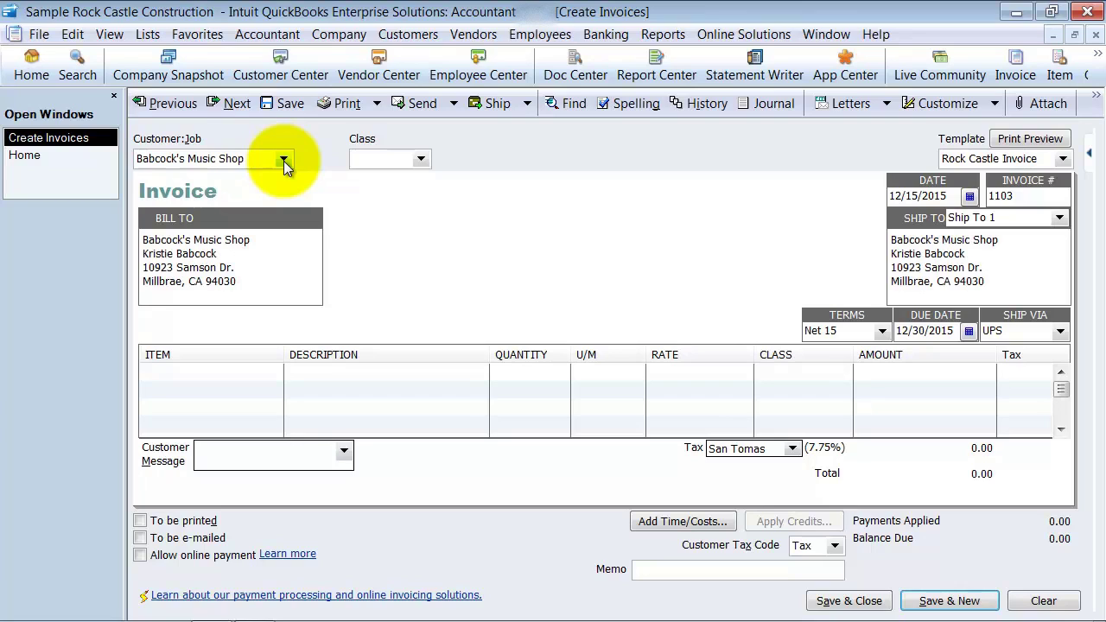
# - Set the invoice class to New Construction and move past template, date and number to the terms
pyautogui.click(420, 159)
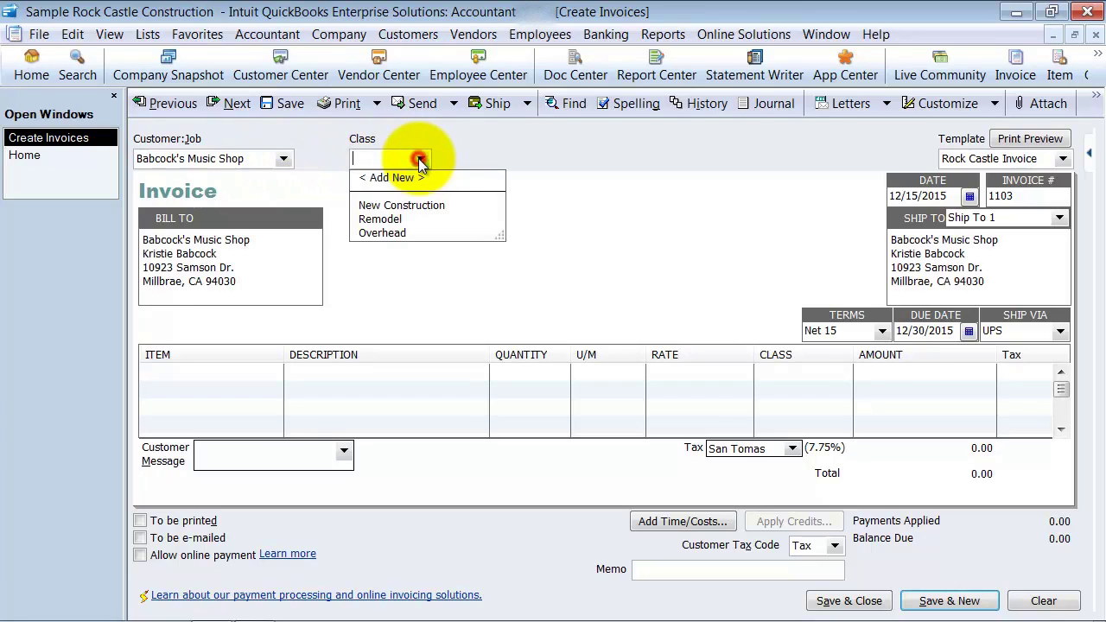
pyautogui.click(400, 205)
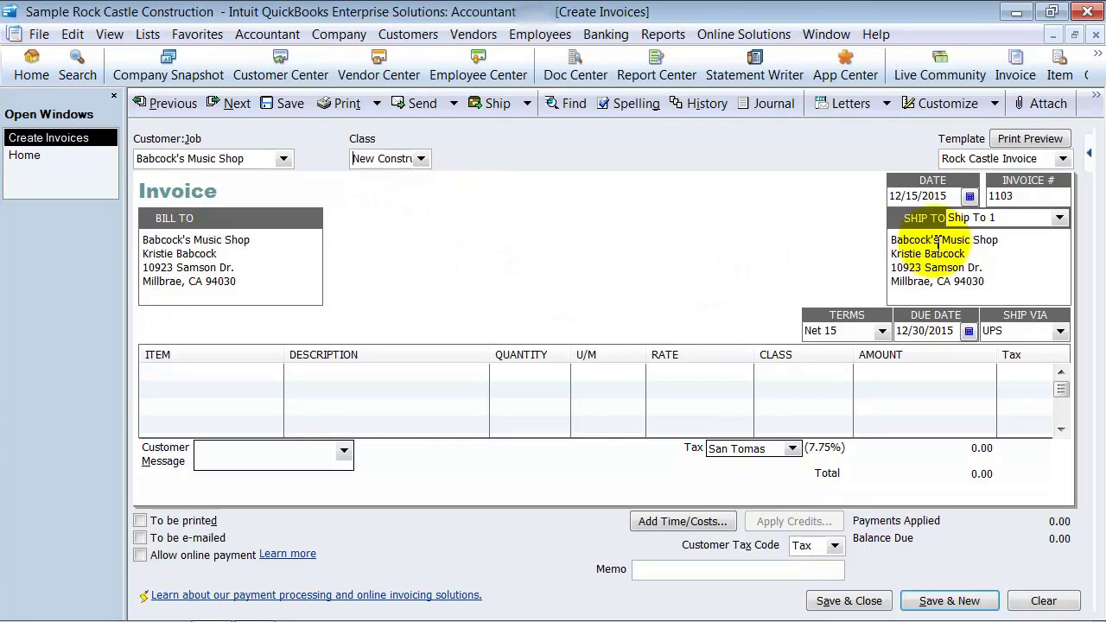
pyautogui.press('Tab')
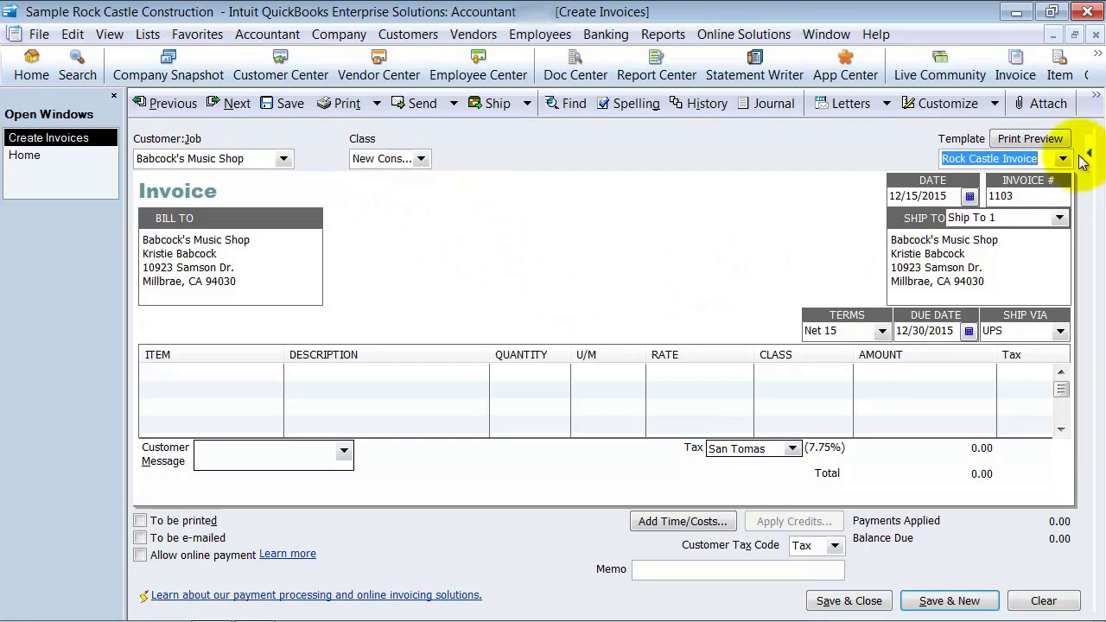
pyautogui.click(1062, 159)
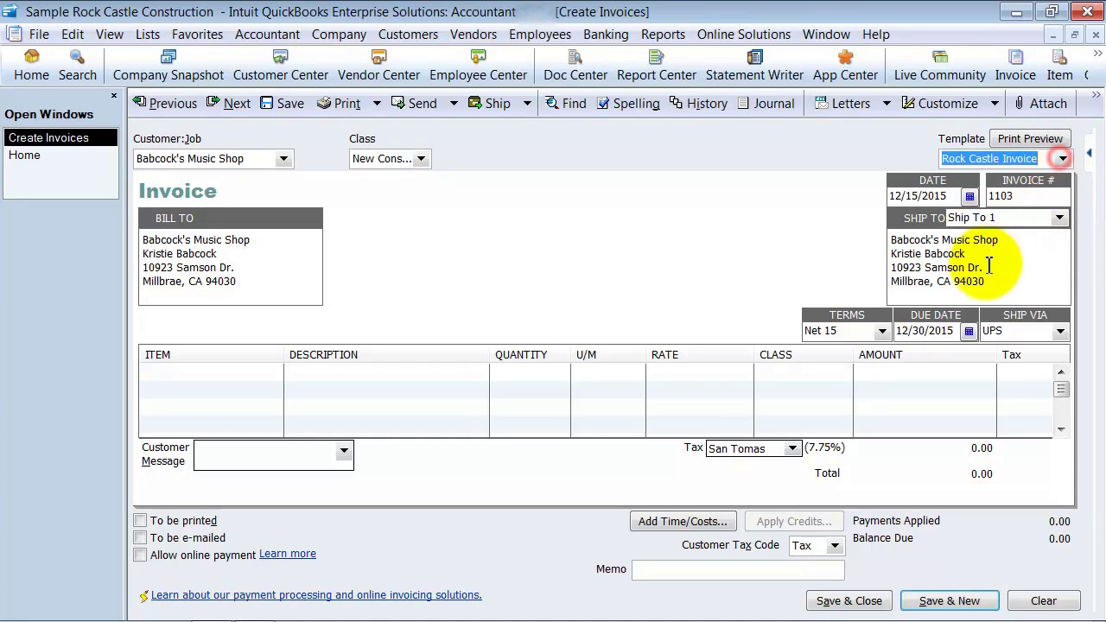
pyautogui.press('Tab')
pyautogui.press('Tab')
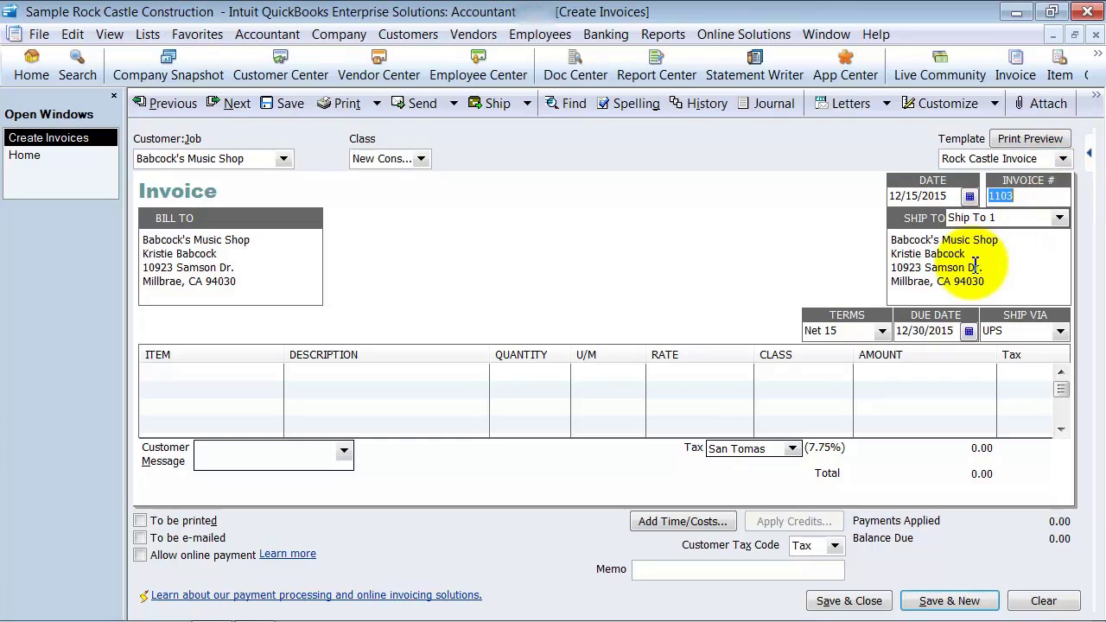
pyautogui.press('Tab')
pyautogui.press('Tab')
pyautogui.press('Tab')
pyautogui.press('Tab')
pyautogui.press('Tab')
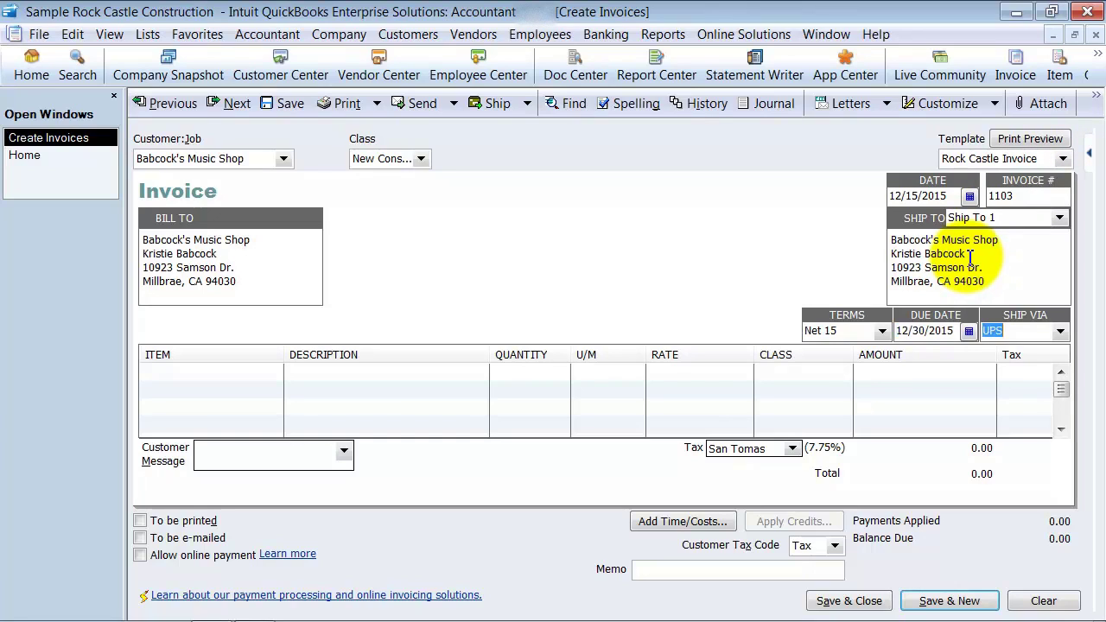
pyautogui.press('Tab')
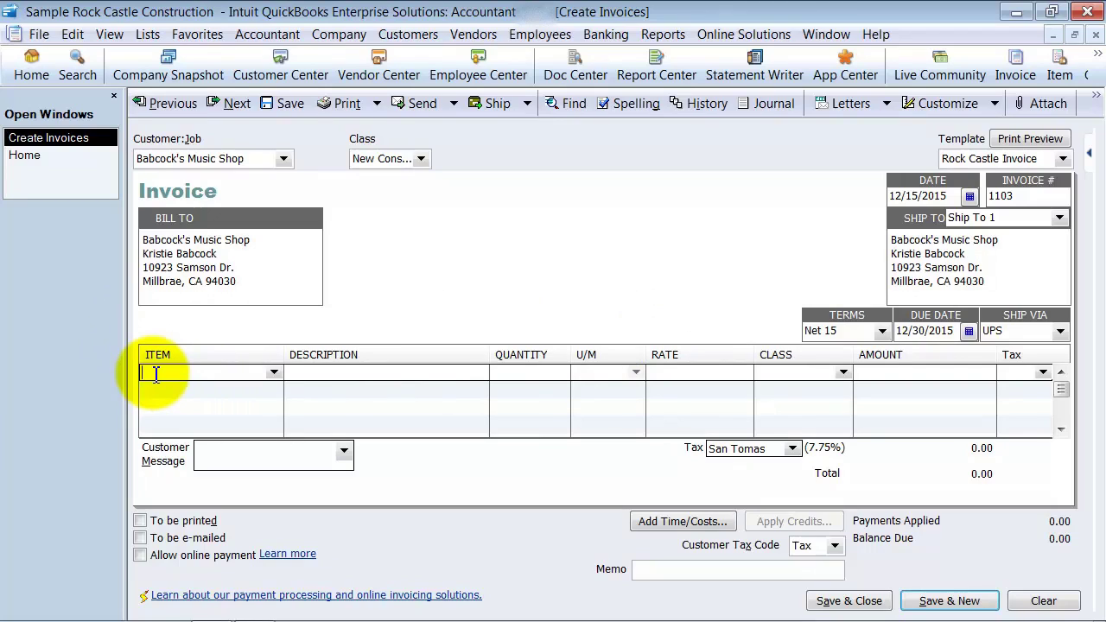
# - Add a Subs:Carpet line with quantity 1 at a 550.00 rate
pyautogui.write('Subs:Carpet')
pyautogui.press('Tab')
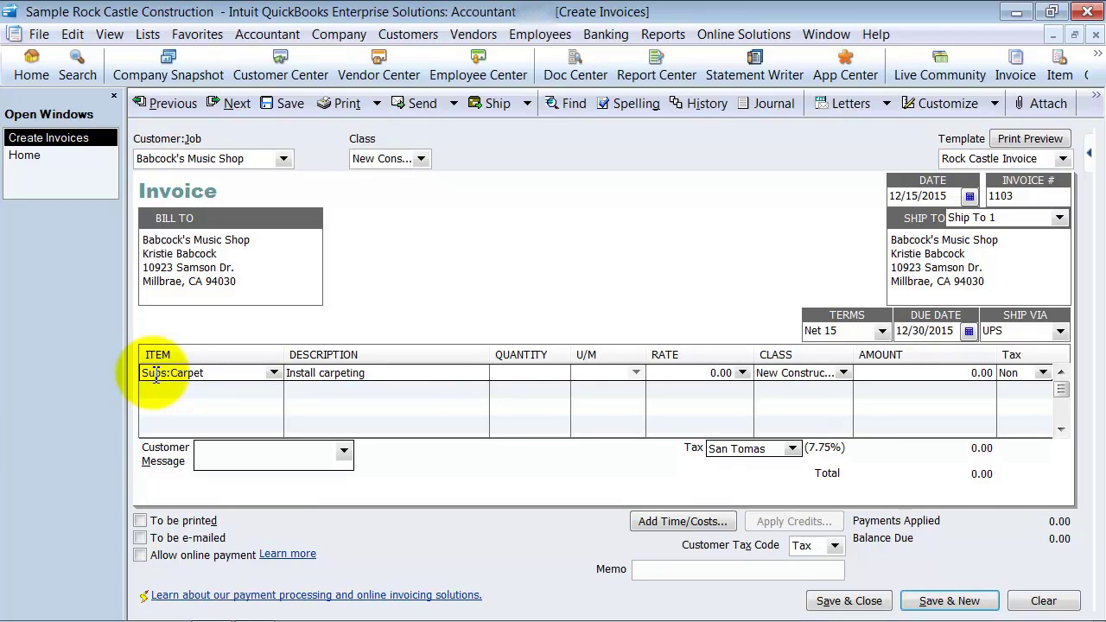
pyautogui.write('1')
pyautogui.press('Tab')
pyautogui.write('5')
pyautogui.write('0')
pyautogui.press('Tab')
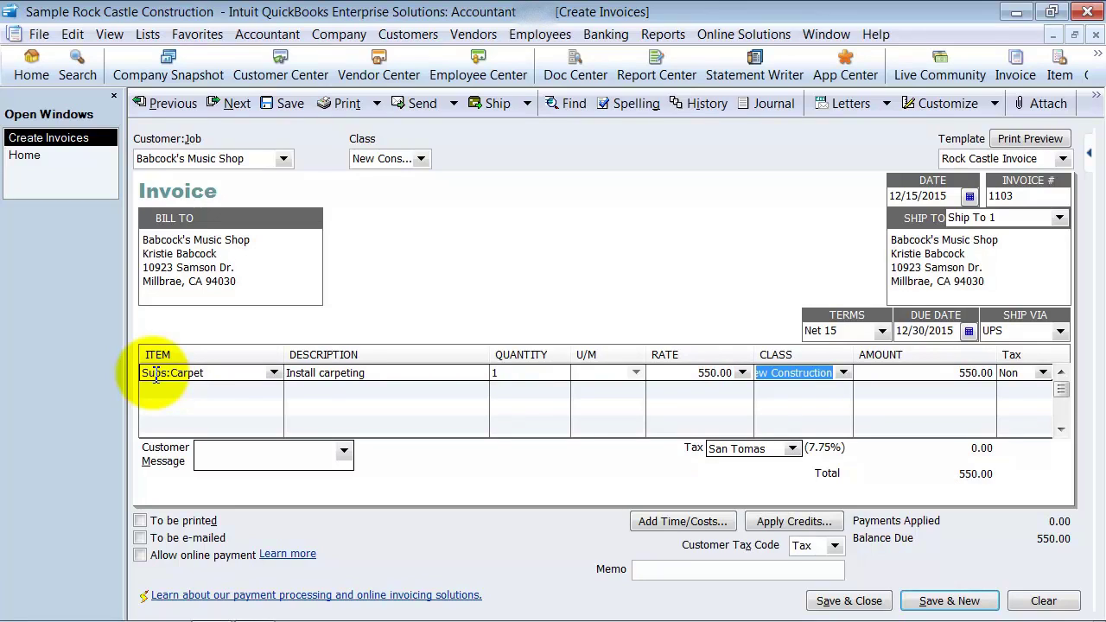
pyautogui.press('Tab')
pyautogui.press('Tab')
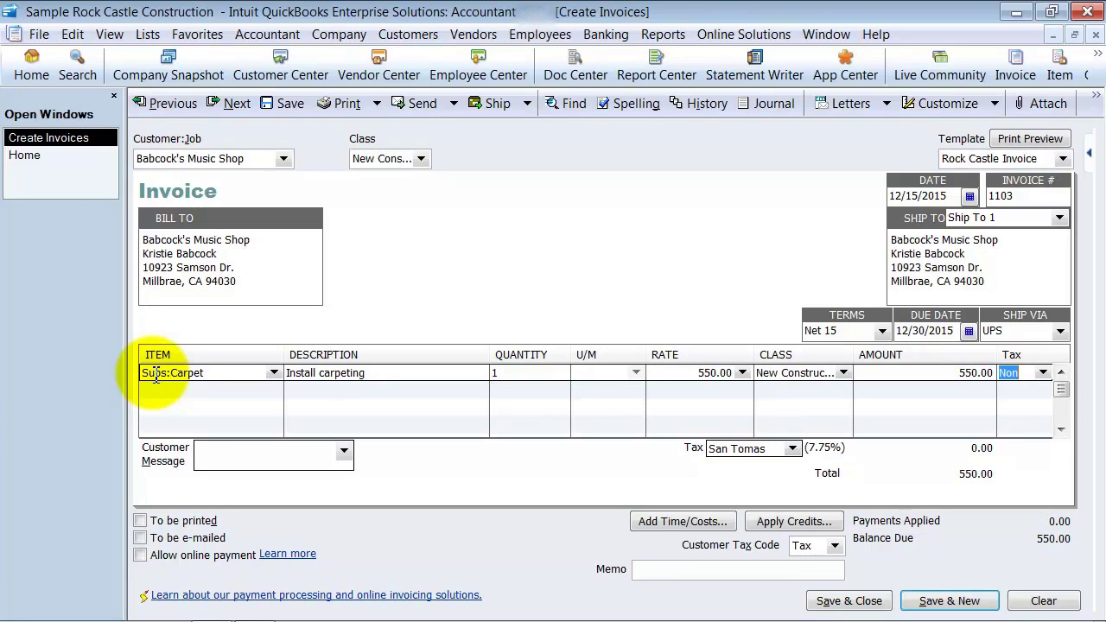
pyautogui.press('Tab')
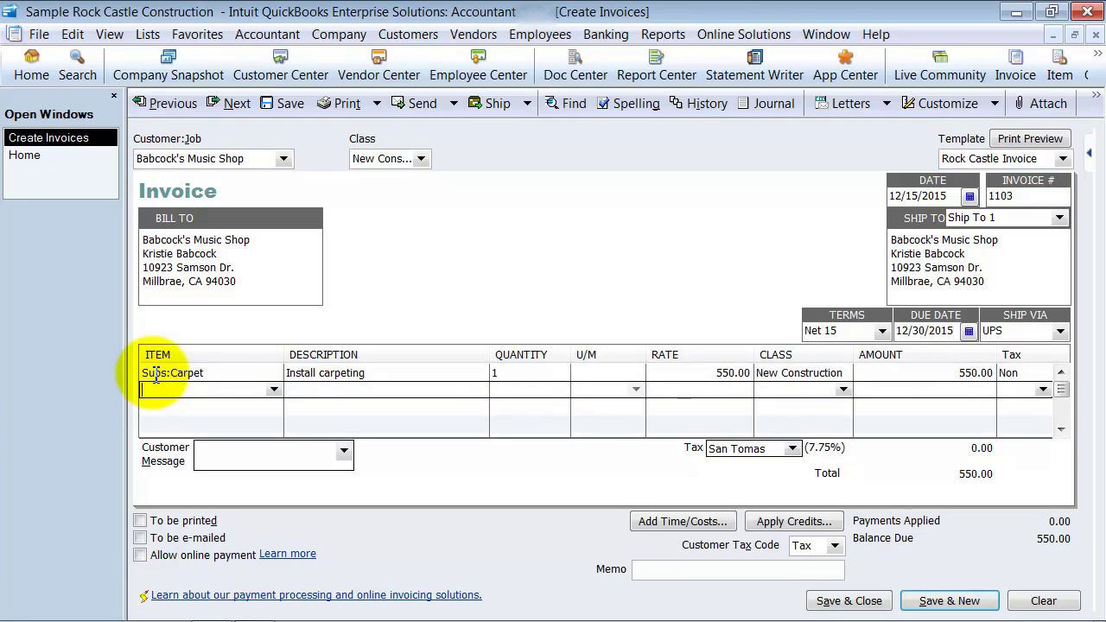
# - Add a Cabinets:Cabinet Pulls line with quantity 4 at a 25.00 rate
pyautogui.click(273, 390)
pyautogui.scroll(-2, 273, 350)
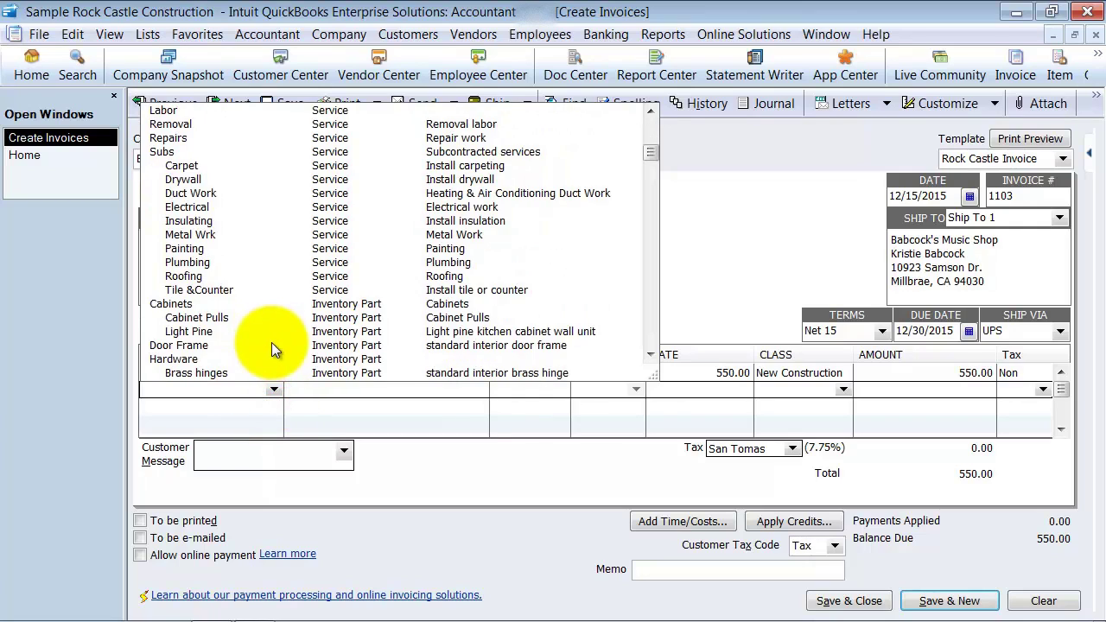
pyautogui.scroll(-2, 272, 348)
pyautogui.click(188, 289)
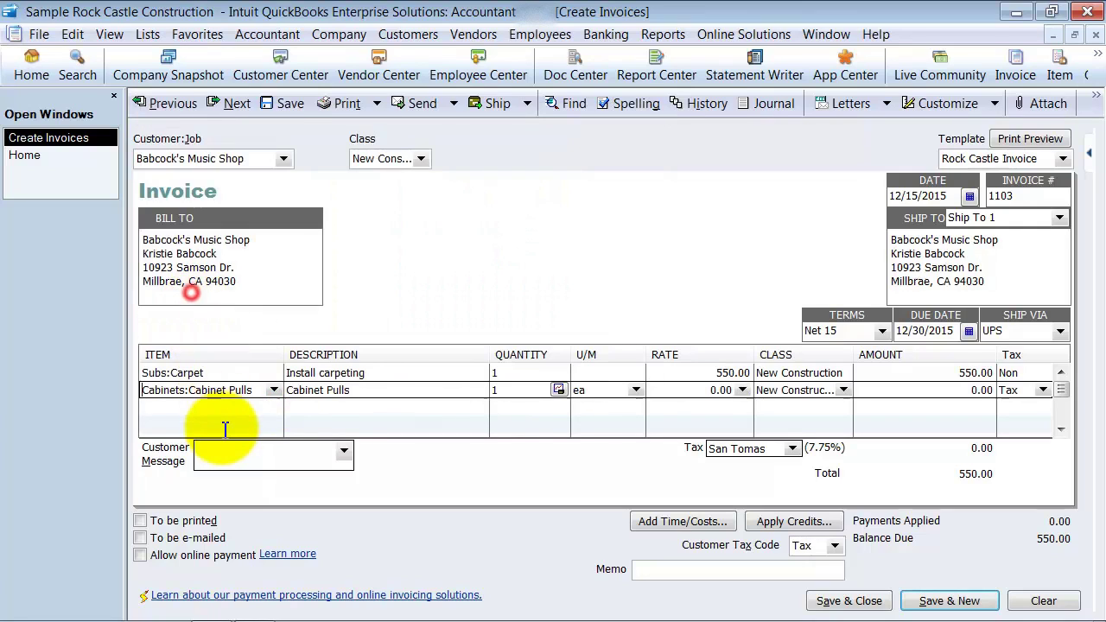
pyautogui.press('Tab')
pyautogui.press('Tab')
pyautogui.press('Tab')
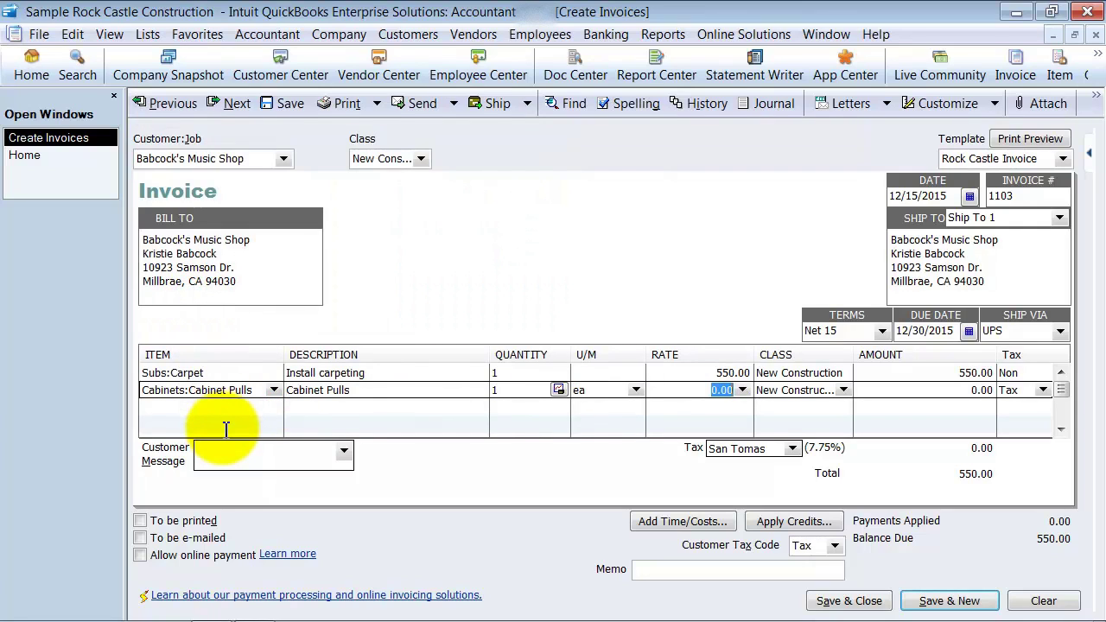
pyautogui.hotkey('shift', 'Tab')
pyautogui.hotkey('shift', 'Tab')
pyautogui.write('4')
pyautogui.press('Tab')
pyautogui.press('Tab')
pyautogui.write('25')
pyautogui.press('Tab')
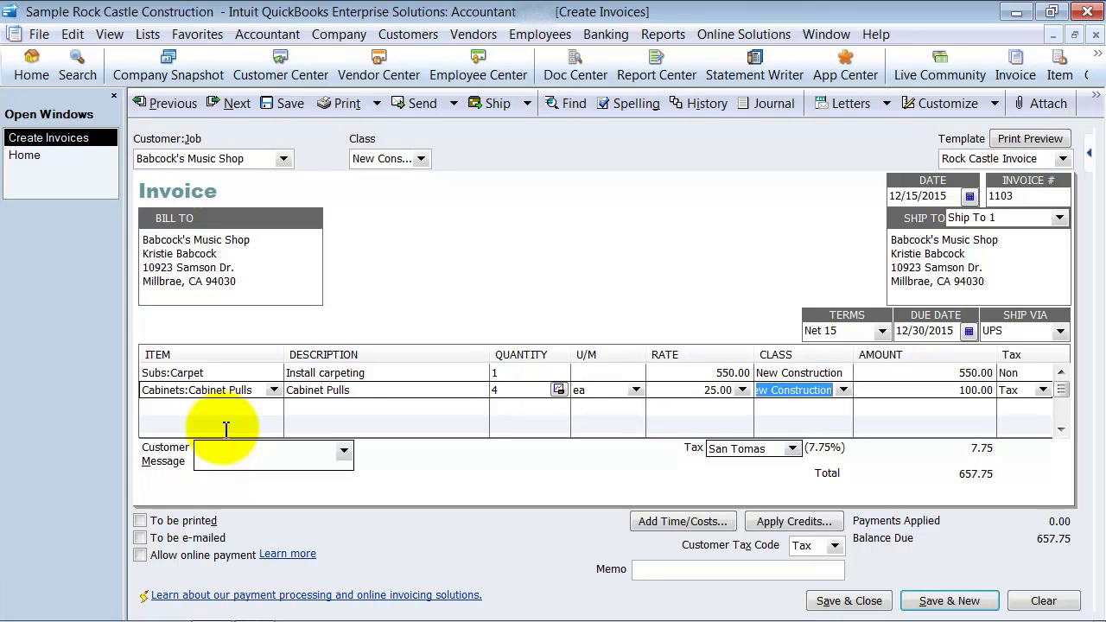
pyautogui.press('Tab')
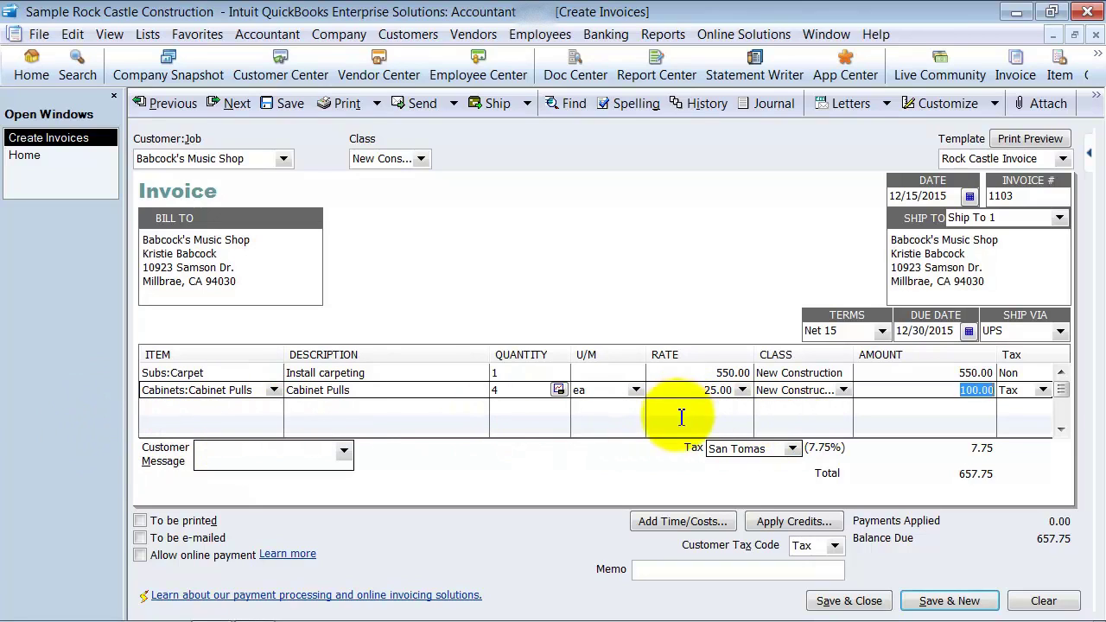
# - Change the carpet installation line's class from New Construction to Remodel
pyautogui.click(1029, 393)
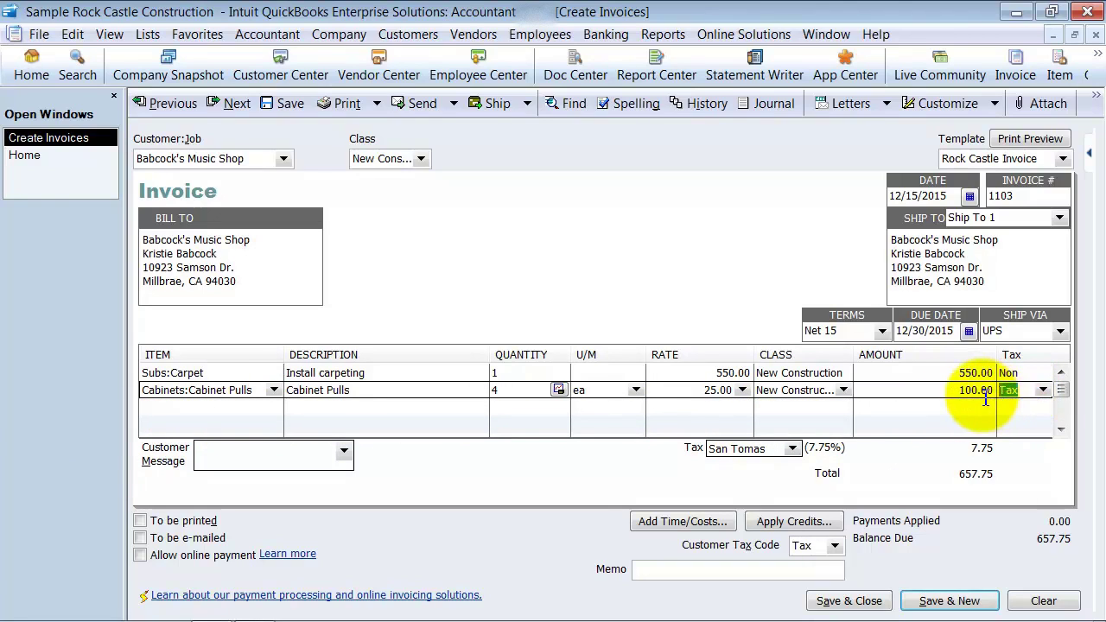
pyautogui.click(788, 374)
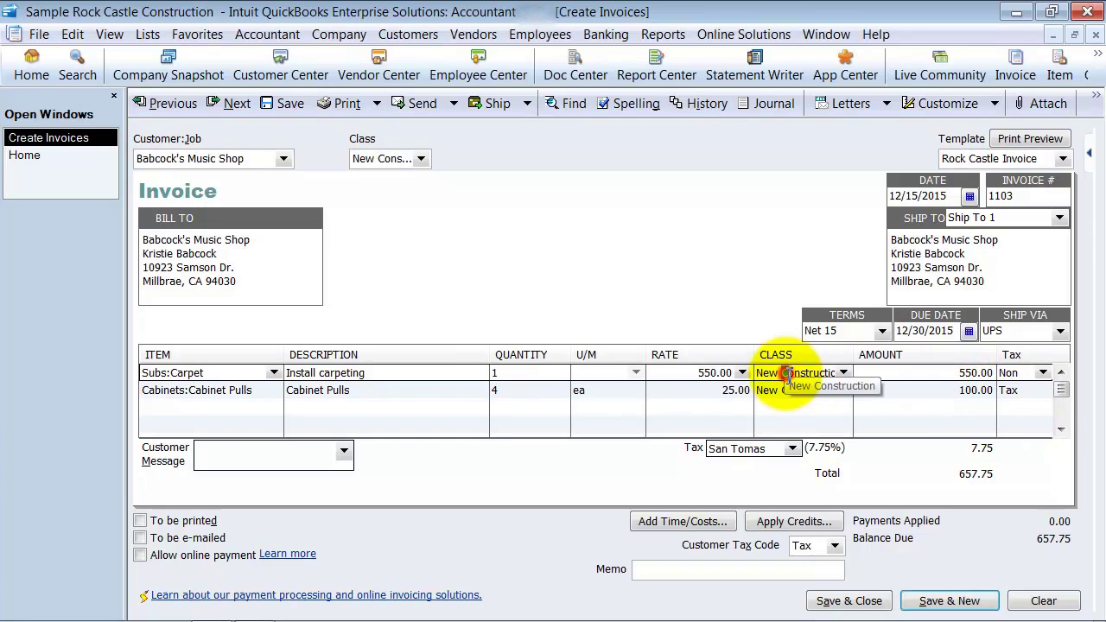
pyautogui.click(843, 373)
pyautogui.click(782, 429)
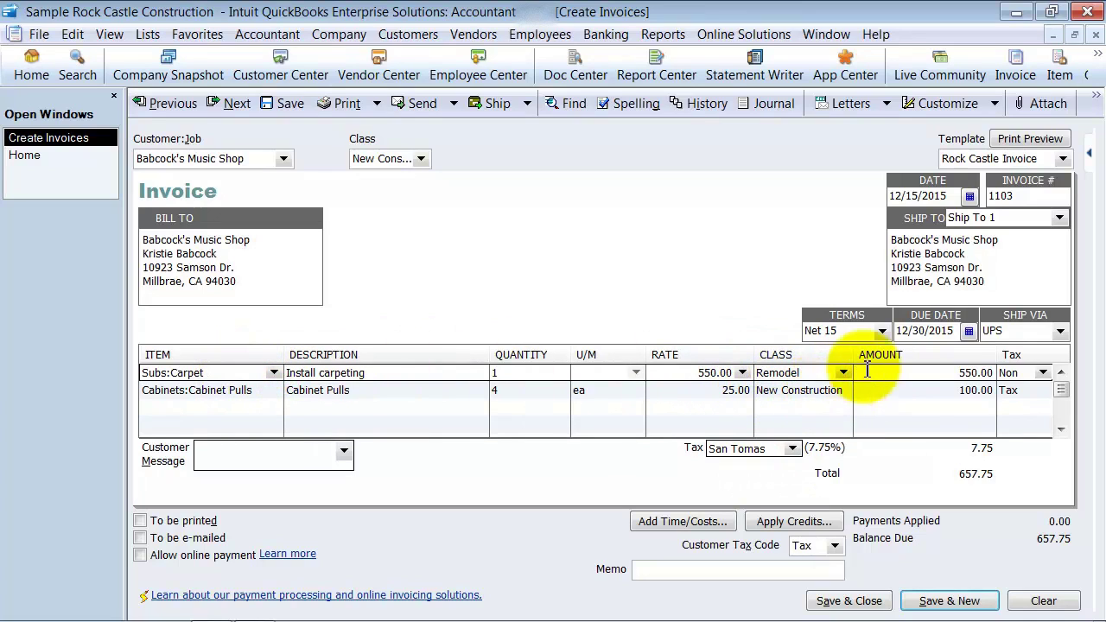
pyautogui.click(820, 373)
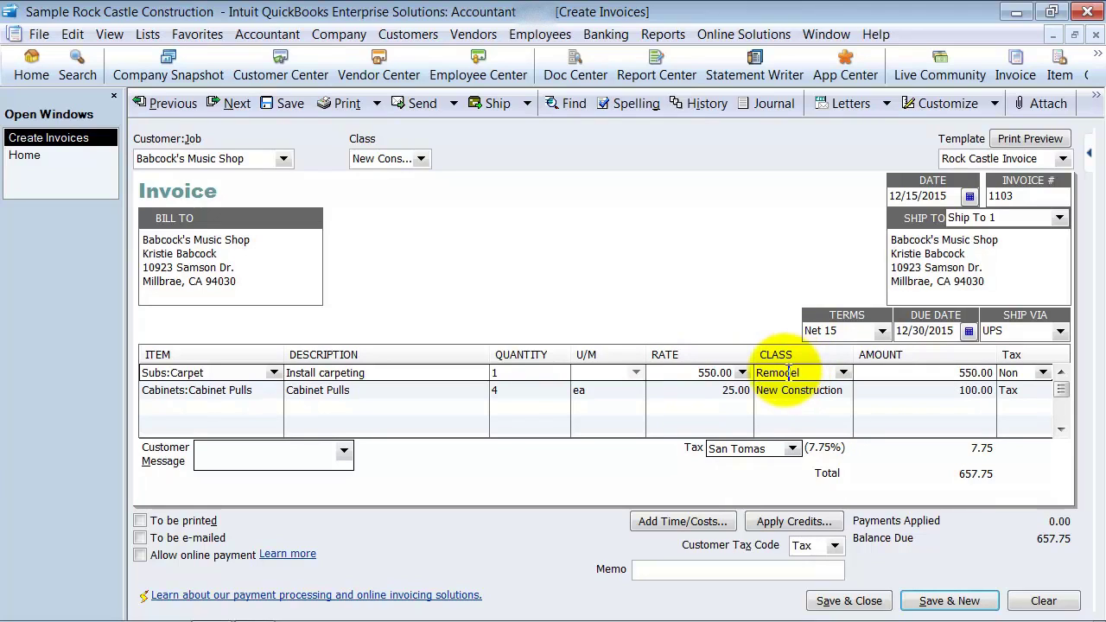
pyautogui.click(182, 407)
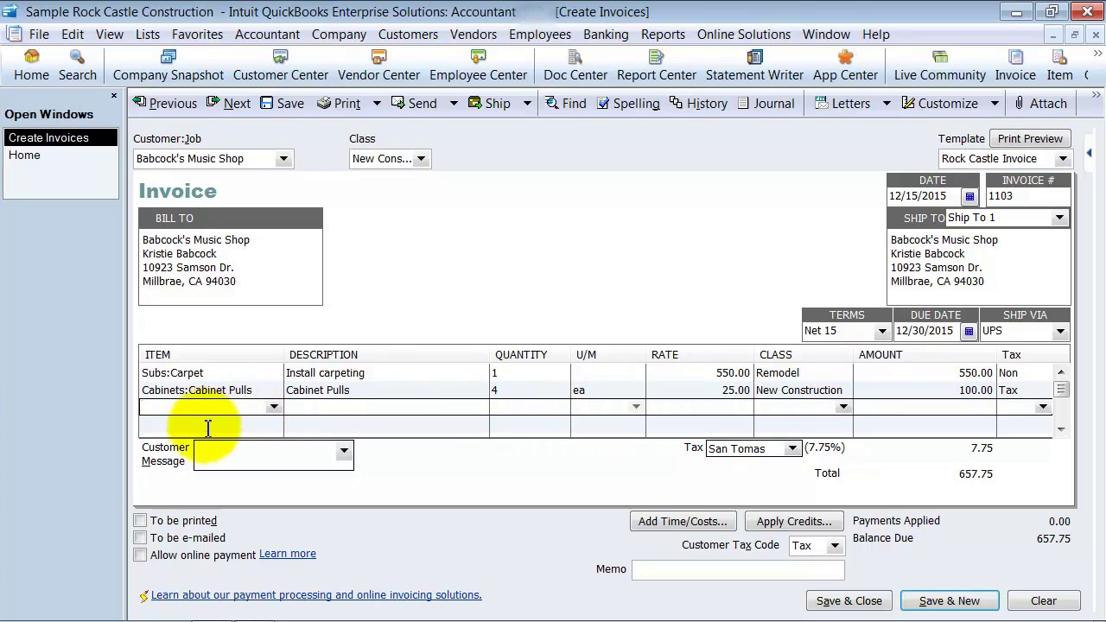
# - Set the customer message to 'Thank you for your business.'
pyautogui.click(314, 462)
pyautogui.write('Thank you for your business.')
pyautogui.press('Tab')
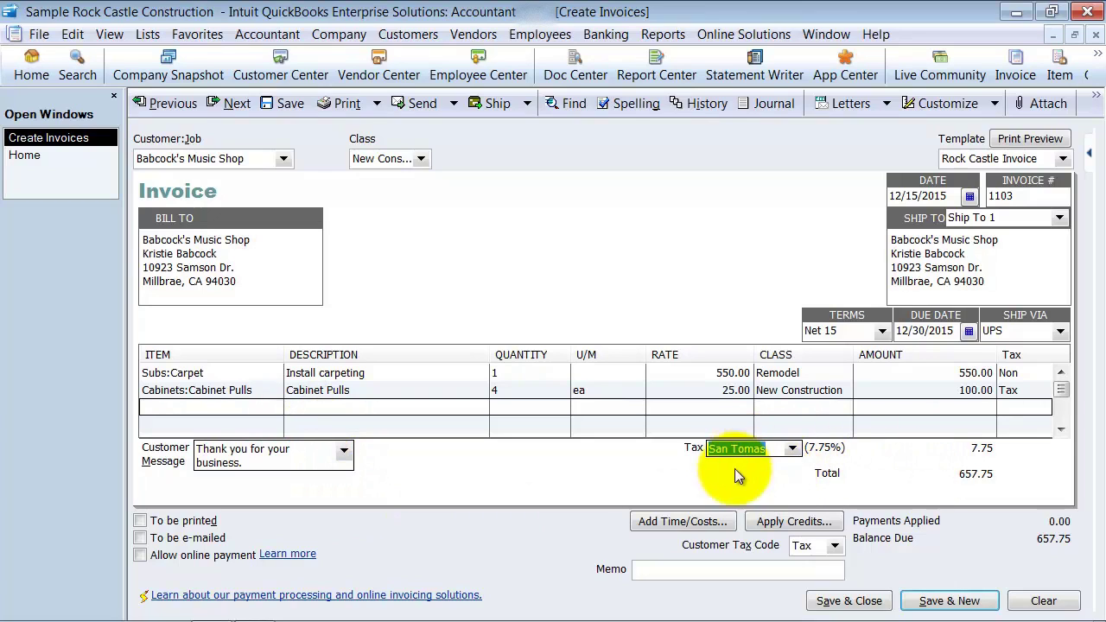
# - Keep San Tomas as the sales tax and mark the invoice To be printed
pyautogui.click(791, 448)
pyautogui.click(792, 448)
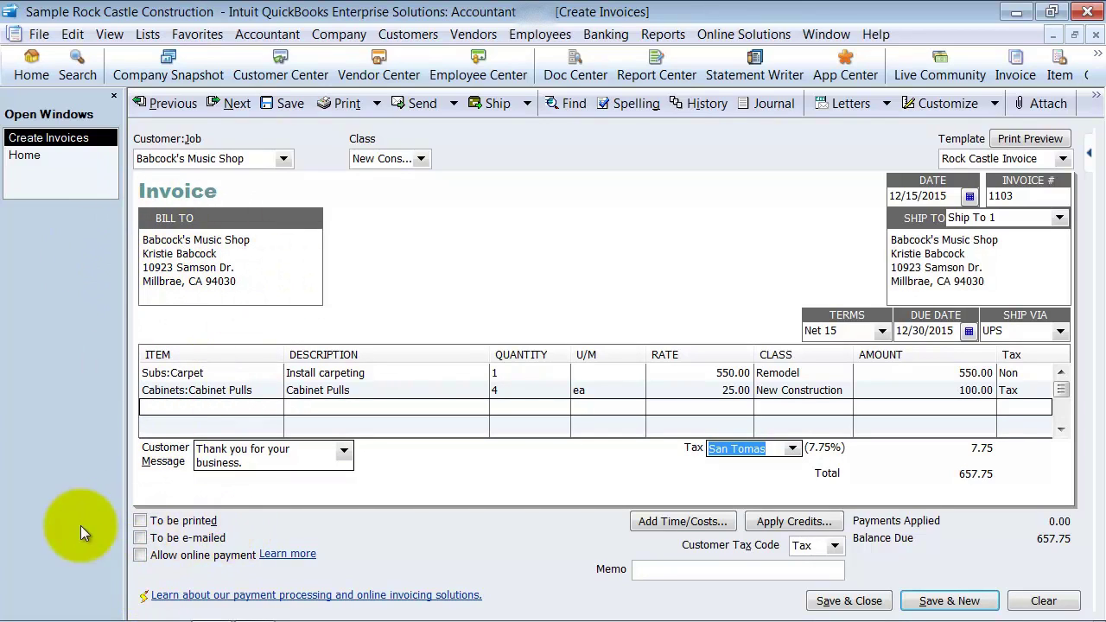
pyautogui.click(140, 520)
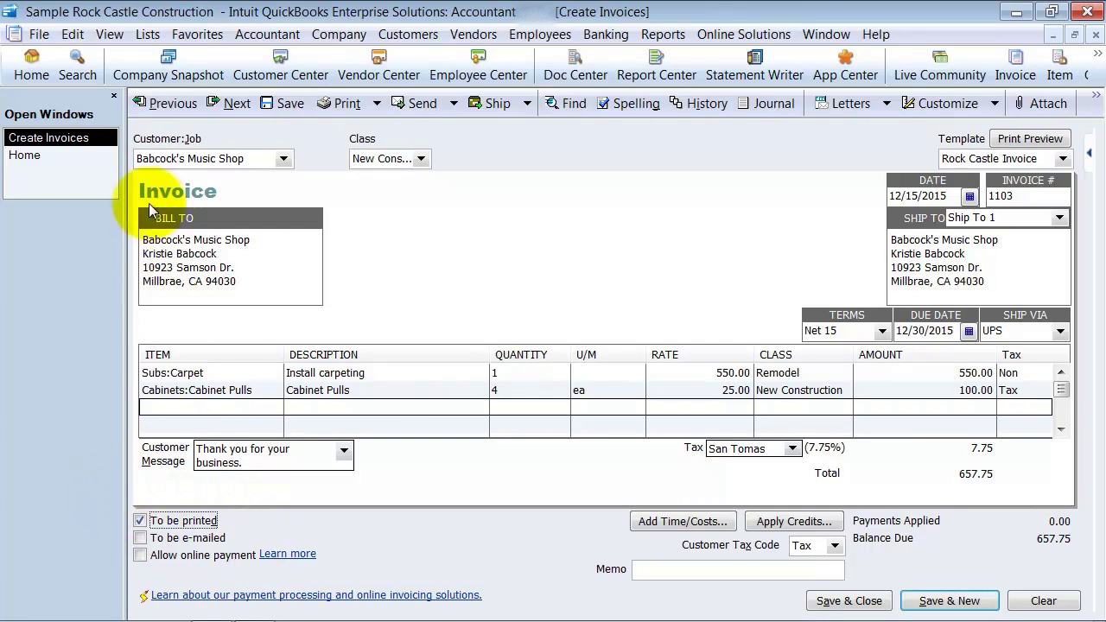
pyautogui.click(39, 34)
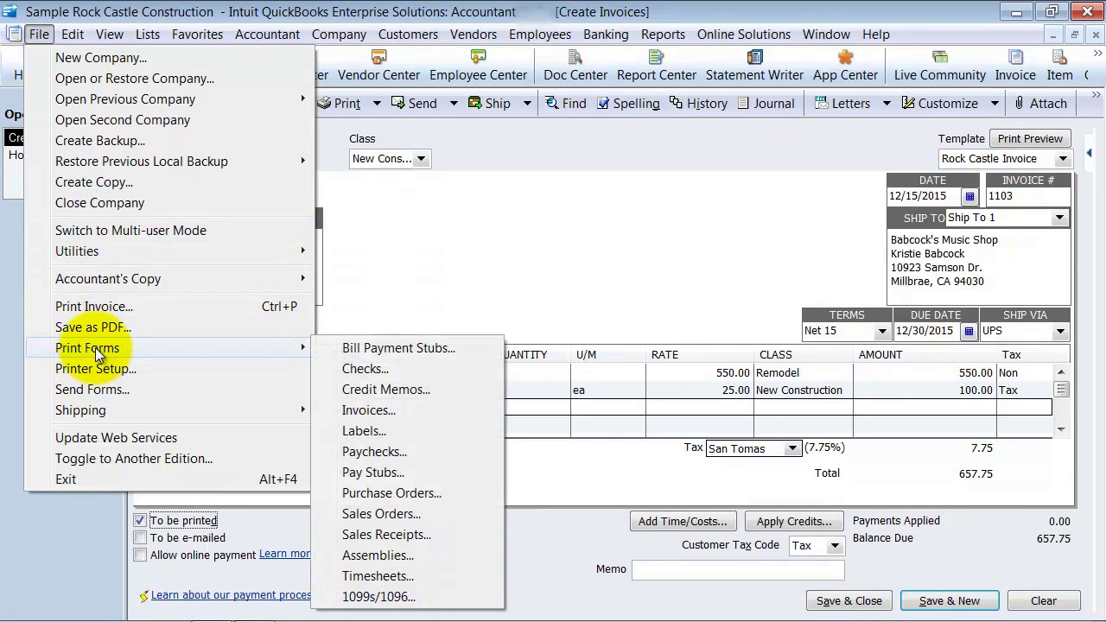
pyautogui.moveTo(88, 347)
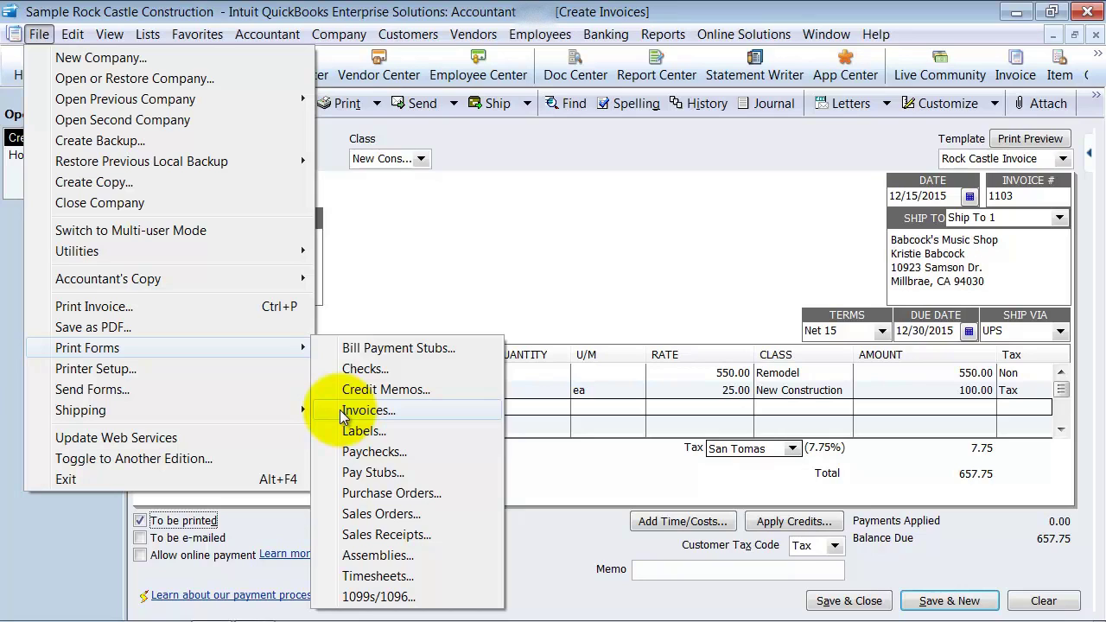
# - Dismiss the print forms options, uncheck To be printed, and review the Print dropdown
pyautogui.click(521, 269)
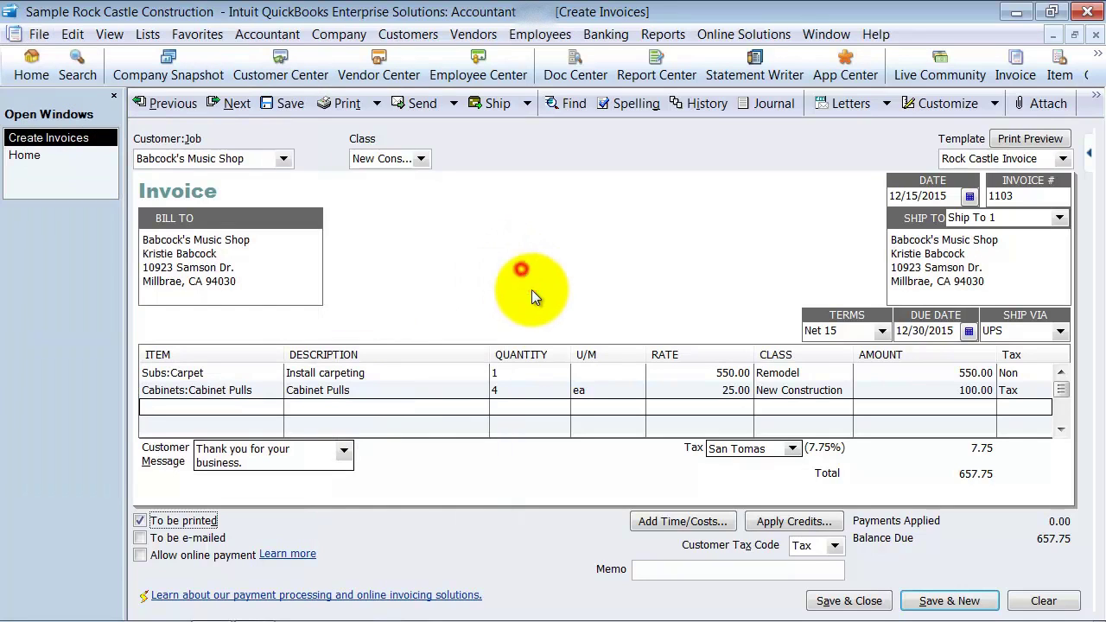
pyautogui.click(139, 520)
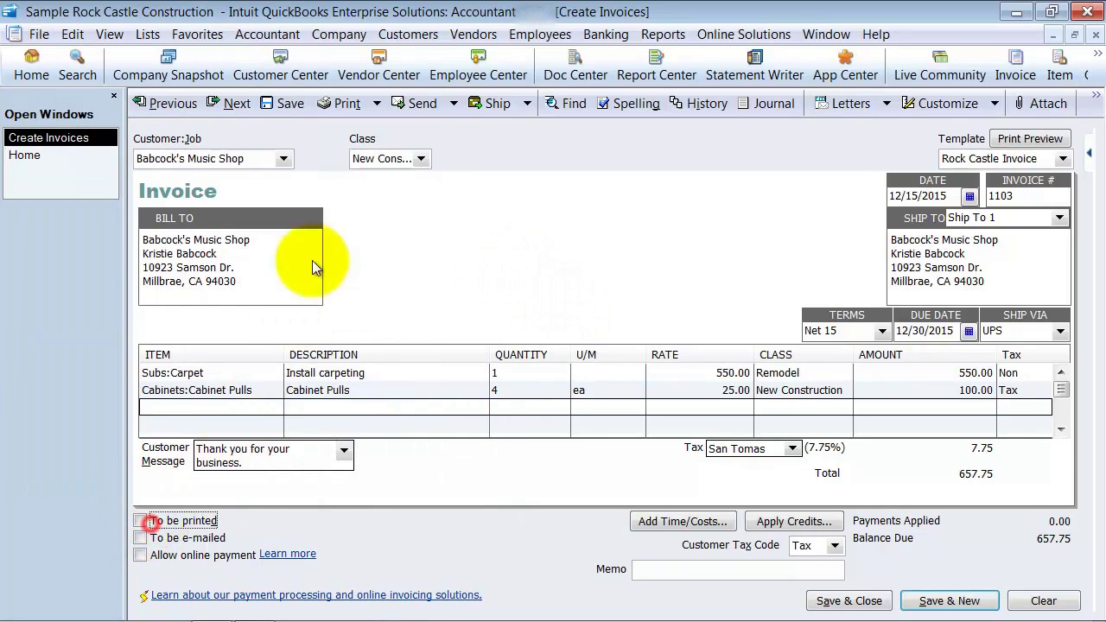
pyautogui.click(377, 104)
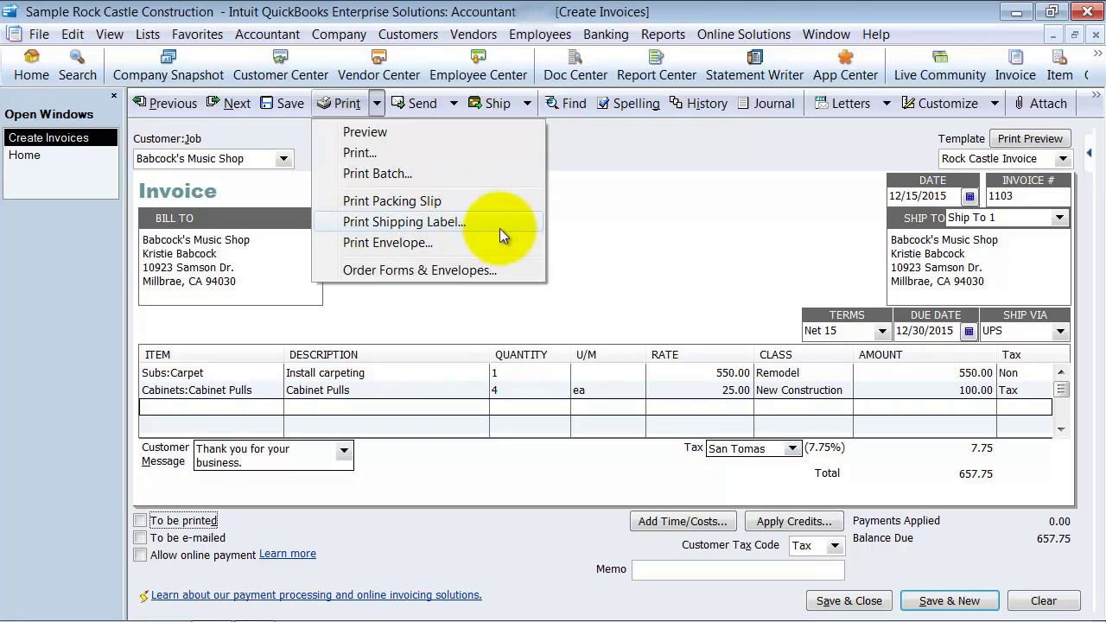
pyautogui.click(459, 316)
# - Look through the Send, Ship and Letters toolbar options without changing anything
pyautogui.click(454, 104)
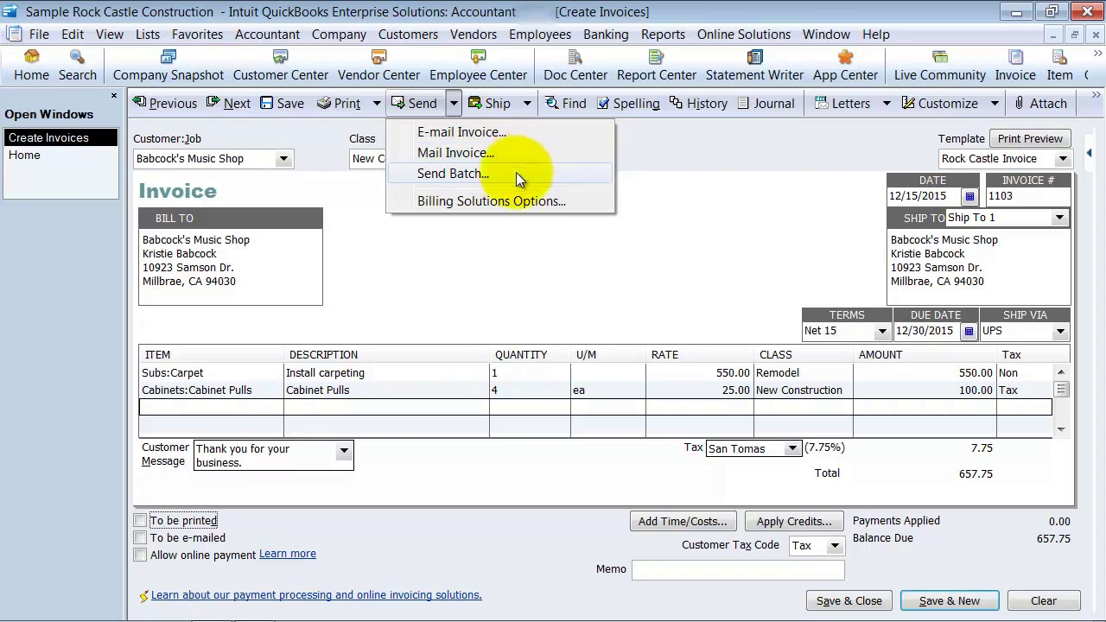
pyautogui.click(527, 104)
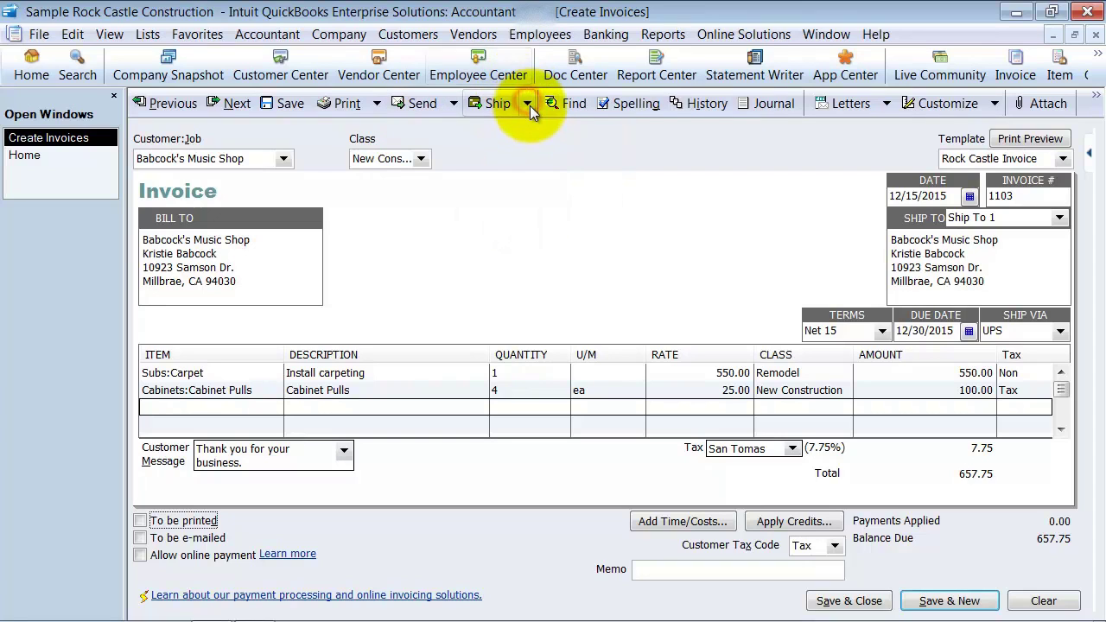
pyautogui.click(527, 104)
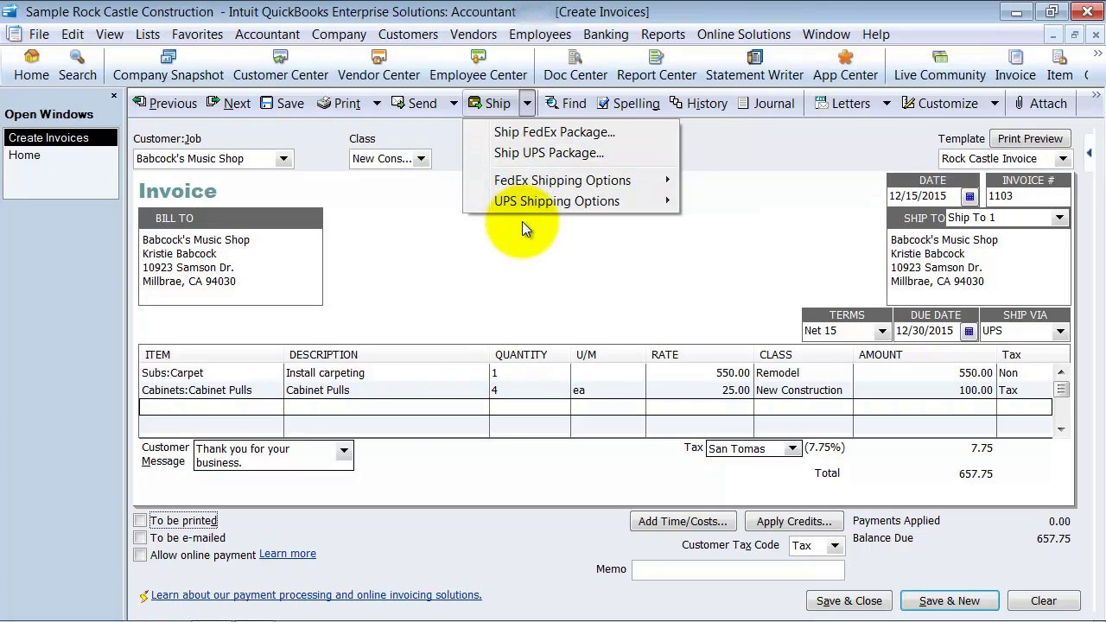
pyautogui.click(887, 105)
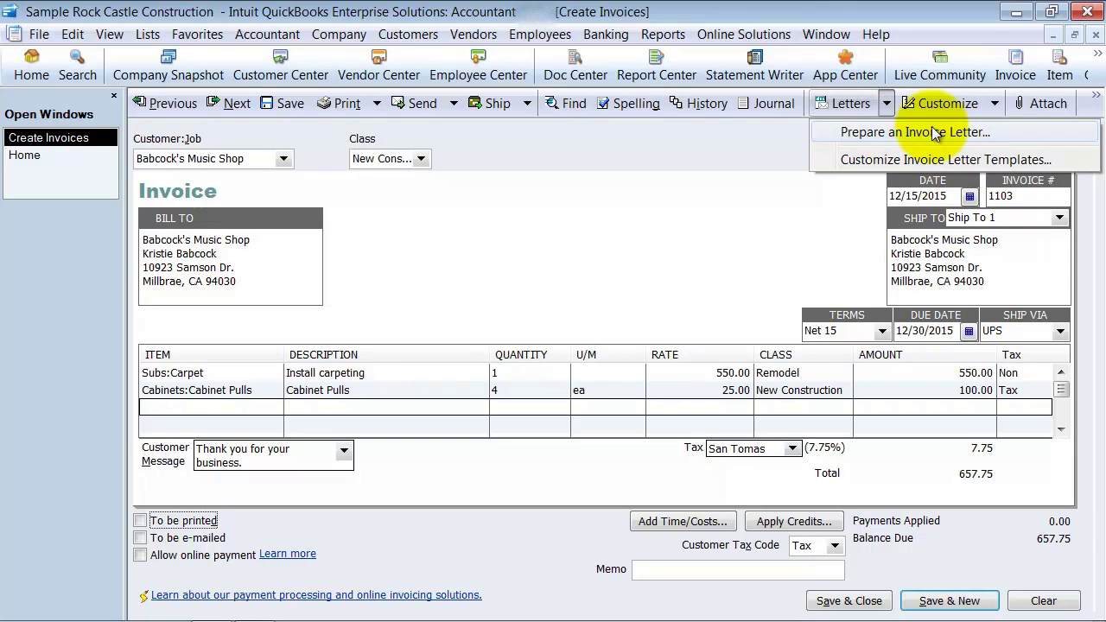
pyautogui.click(735, 172)
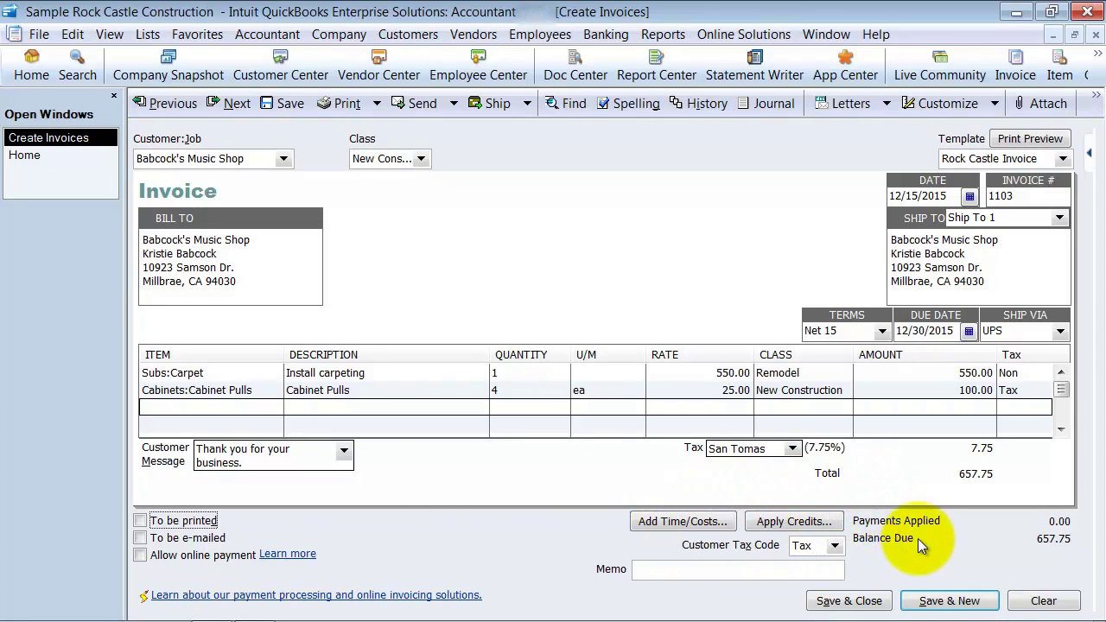
pyautogui.click(833, 546)
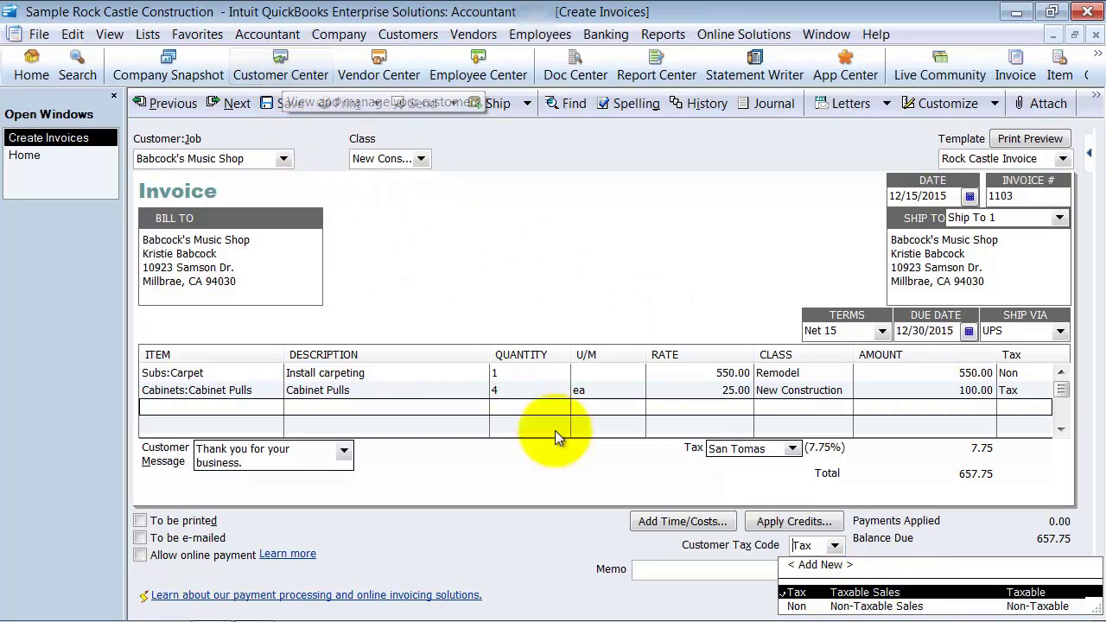
pyautogui.click(670, 566)
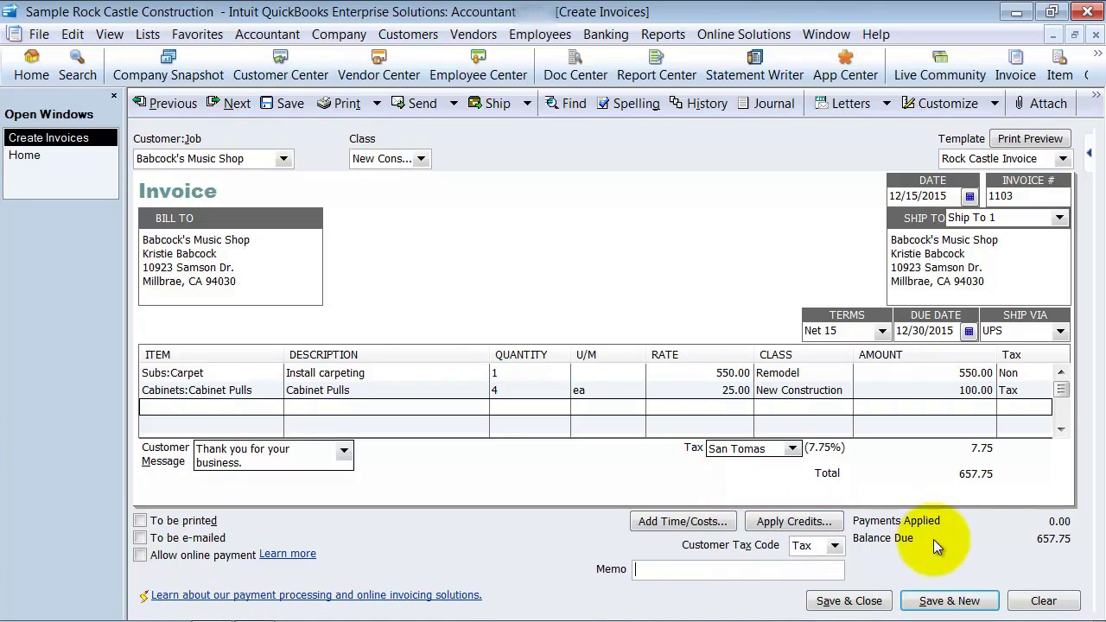
# - Save & Close invoice 1103 to return to the Home page
pyautogui.click(856, 601)
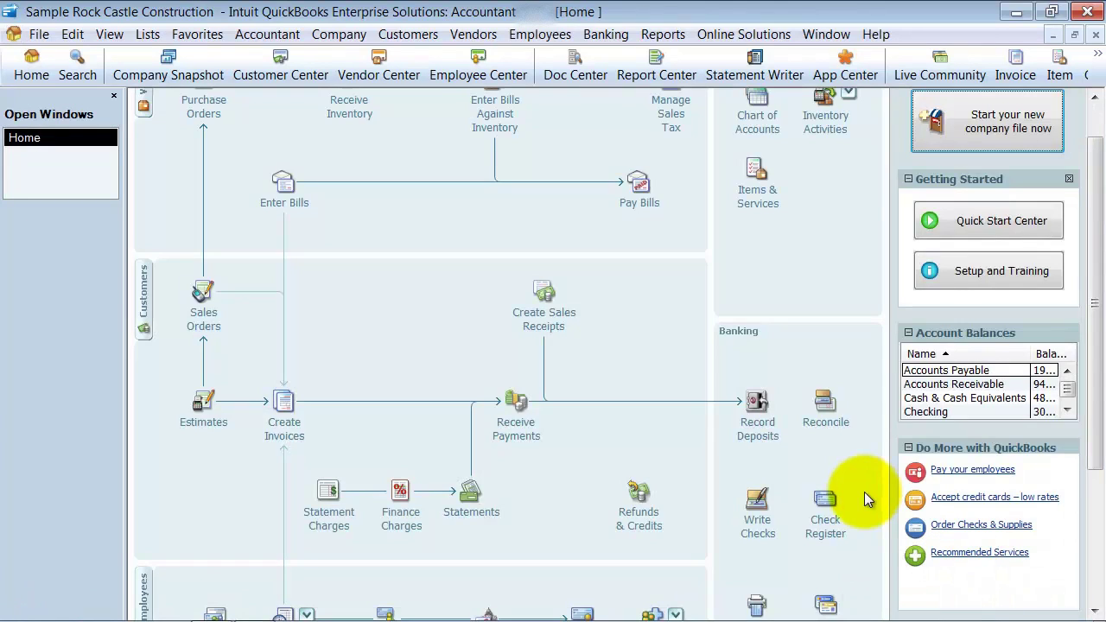